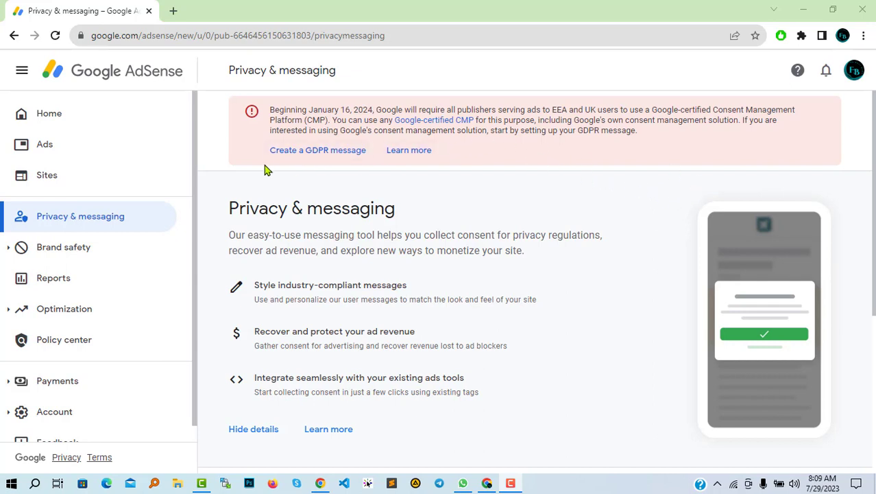
Start creating a GDPR message and continue past the introduction to the message editor
{"action": "left_click", "coordinate": [340, 160]}
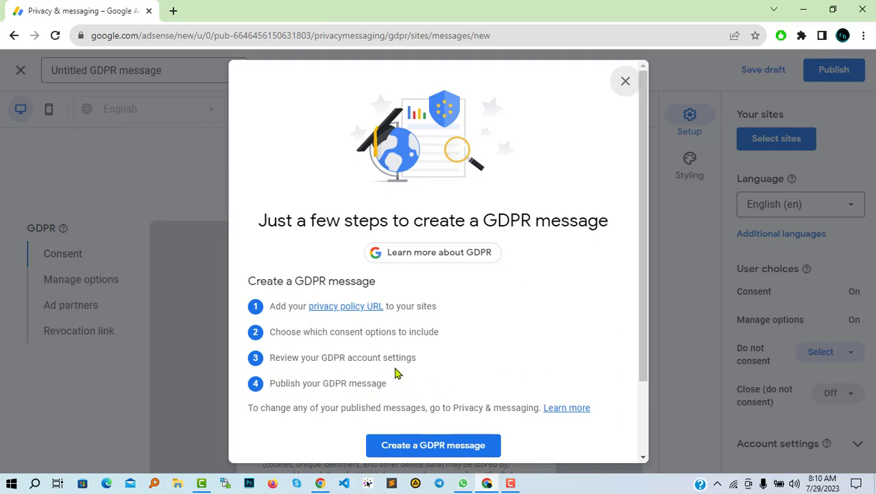
{"action": "scroll", "coordinate": [425, 366], "scroll_direction": "down", "scroll_amount": 1}
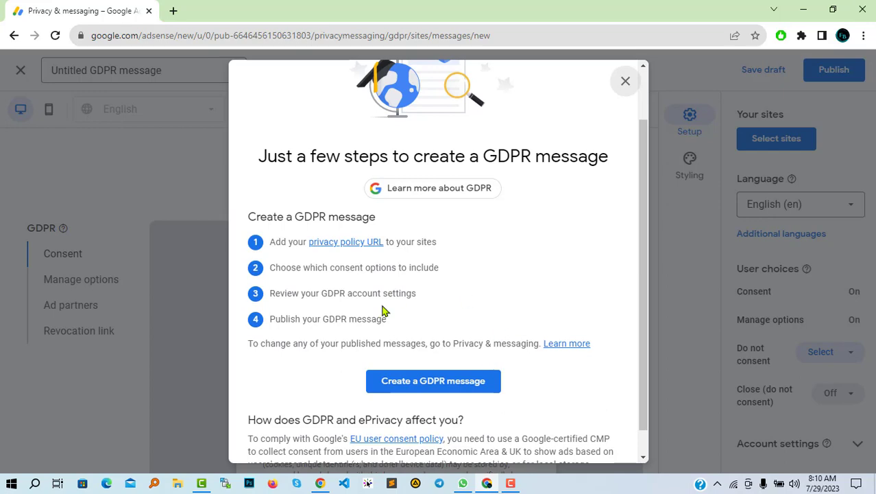
{"action": "scroll", "coordinate": [392, 323], "scroll_direction": "down", "scroll_amount": 1}
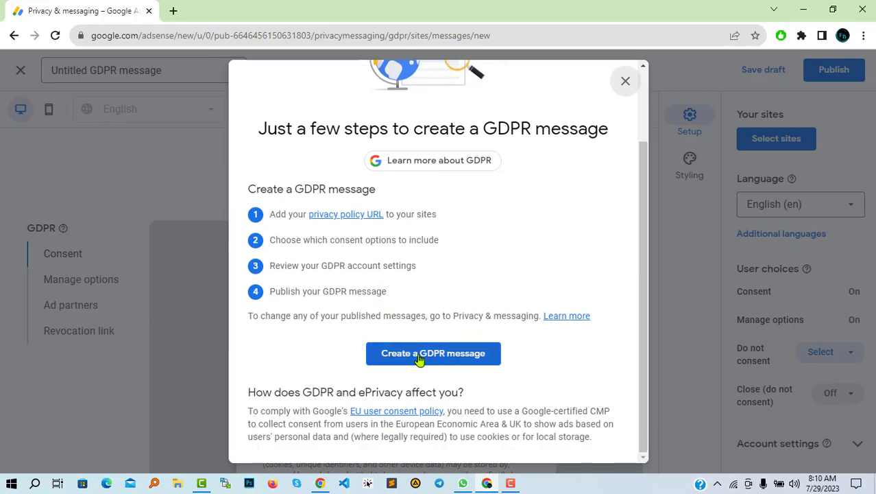
{"action": "left_click", "coordinate": [474, 363]}
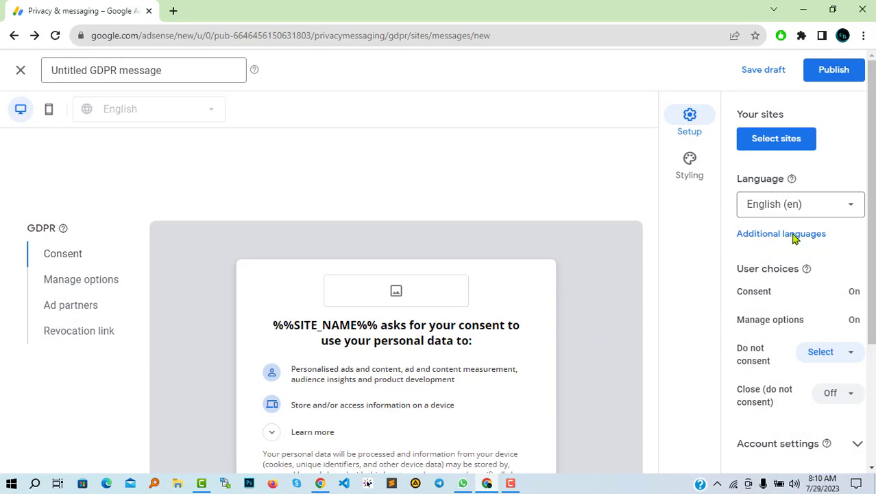
{"action": "scroll", "coordinate": [469, 248], "scroll_direction": "down", "scroll_amount": 1}
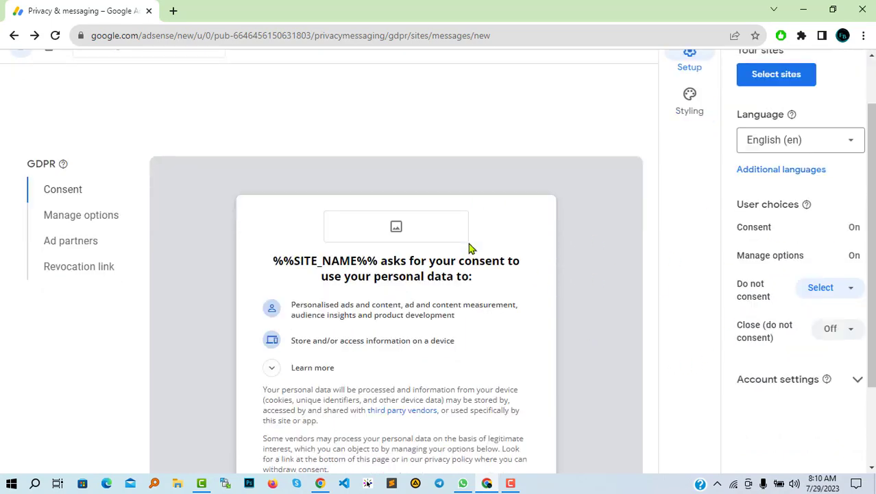
{"action": "scroll", "coordinate": [473, 249], "scroll_direction": "up", "scroll_amount": 1}
{"action": "left_click", "coordinate": [87, 70]}
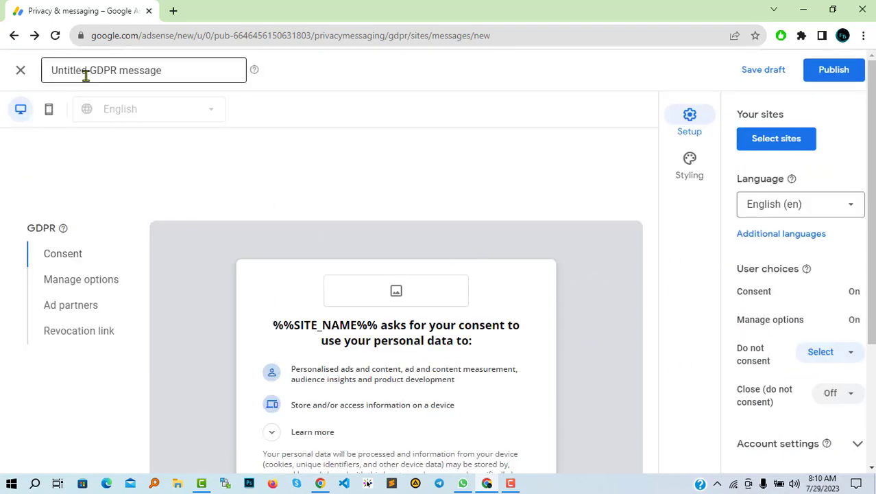
{"action": "left_click_drag", "start_coordinate": [167, 70], "coordinate": [55, 70]}
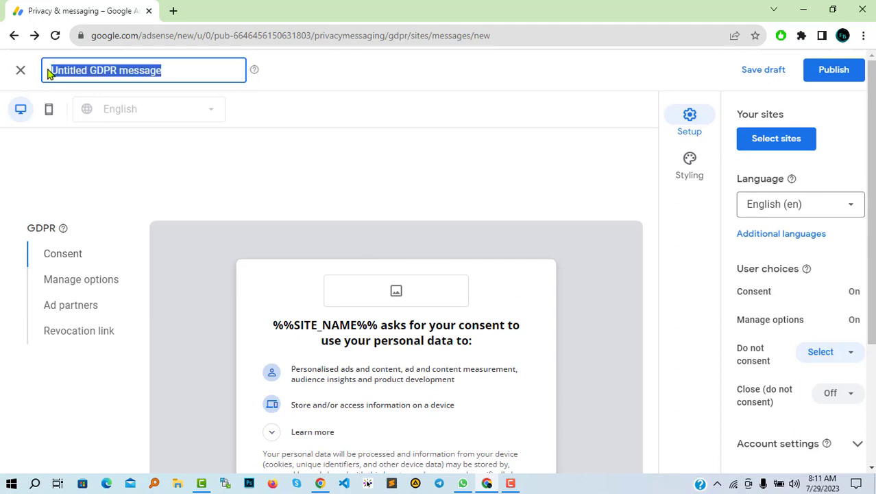
{"action": "left_click", "coordinate": [88, 71]}
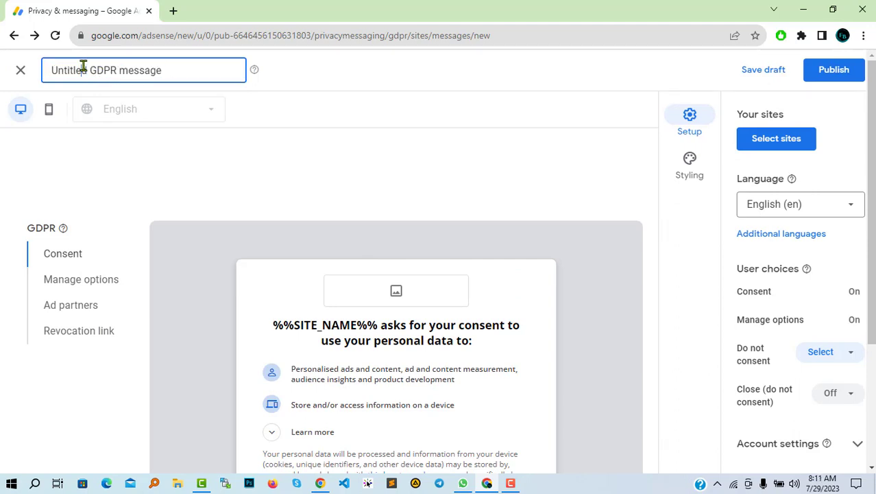
{"action": "left_click_drag", "start_coordinate": [83, 70], "coordinate": [38, 71]}
{"action": "left_click", "coordinate": [100, 70]}
{"action": "left_click_drag", "start_coordinate": [95, 70], "coordinate": [74, 73]}
{"action": "left_click", "coordinate": [176, 70]}
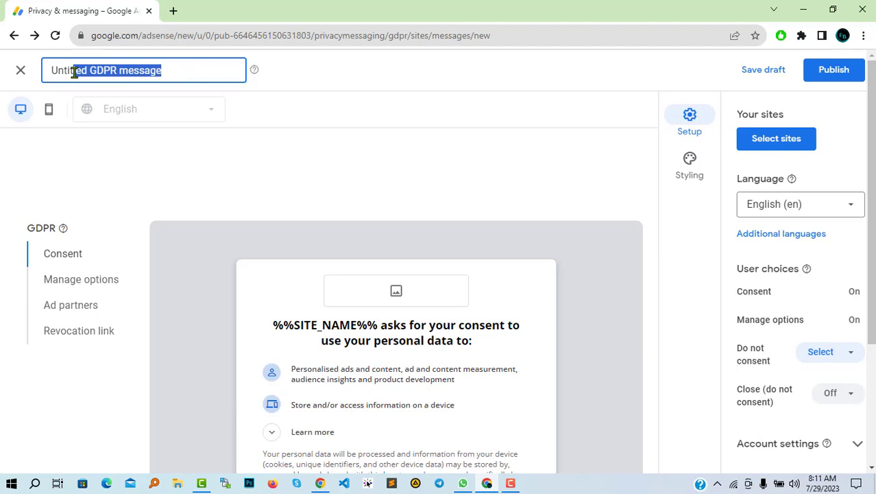
{"action": "left_click", "coordinate": [176, 73]}
{"action": "left_click_drag", "start_coordinate": [180, 72], "coordinate": [45, 78]}
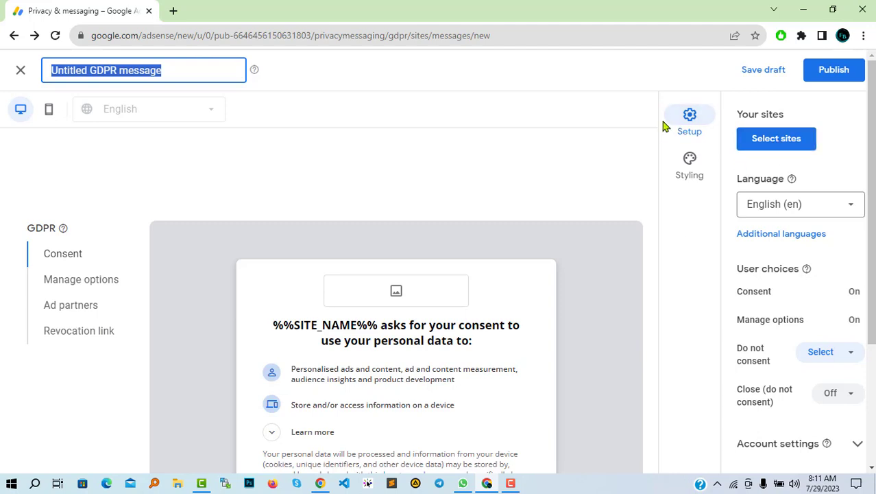
Set the Do not consent user choice to On for the GDPR message
{"action": "scroll", "coordinate": [818, 180], "scroll_direction": "down", "scroll_amount": 1}
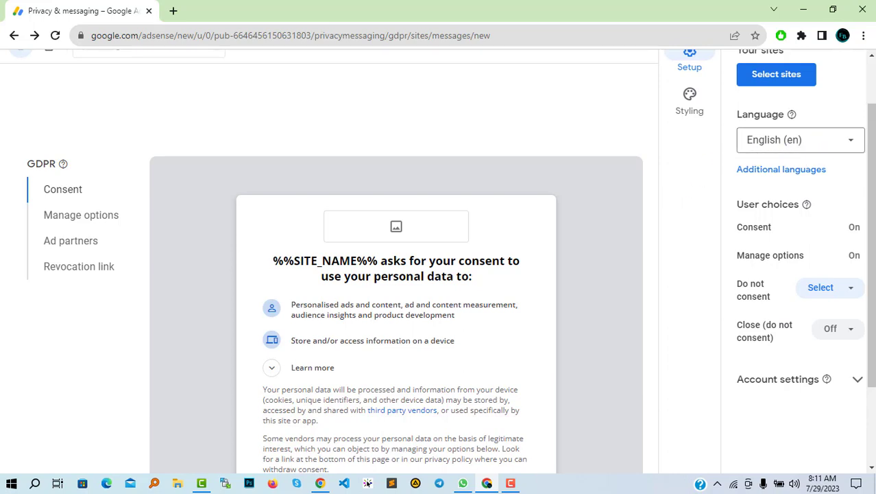
{"action": "scroll", "coordinate": [542, 279], "scroll_direction": "down", "scroll_amount": 1}
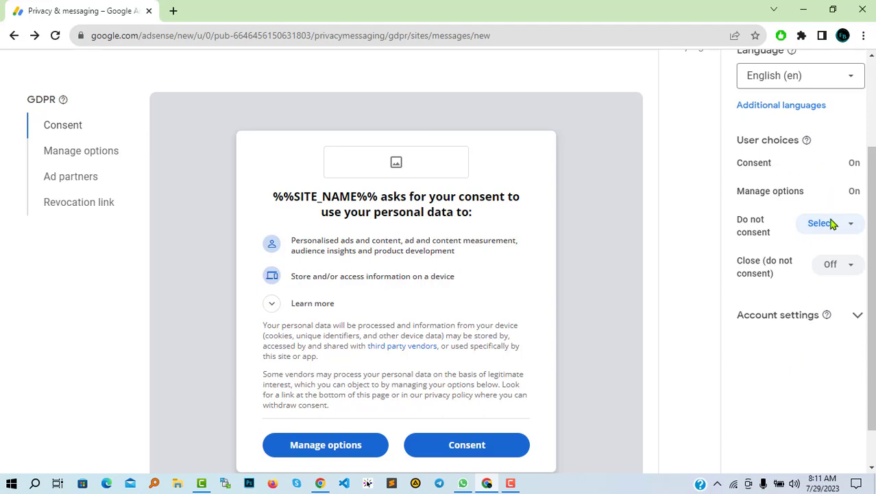
{"action": "scroll", "coordinate": [835, 243], "scroll_direction": "up", "scroll_amount": 1}
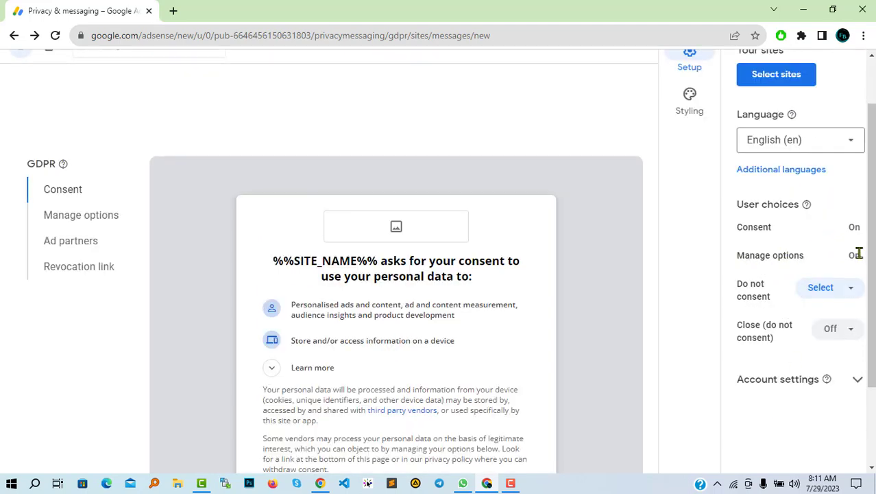
{"action": "scroll", "coordinate": [864, 256], "scroll_direction": "down", "scroll_amount": 1}
{"action": "left_click_drag", "start_coordinate": [739, 221], "coordinate": [781, 244]}
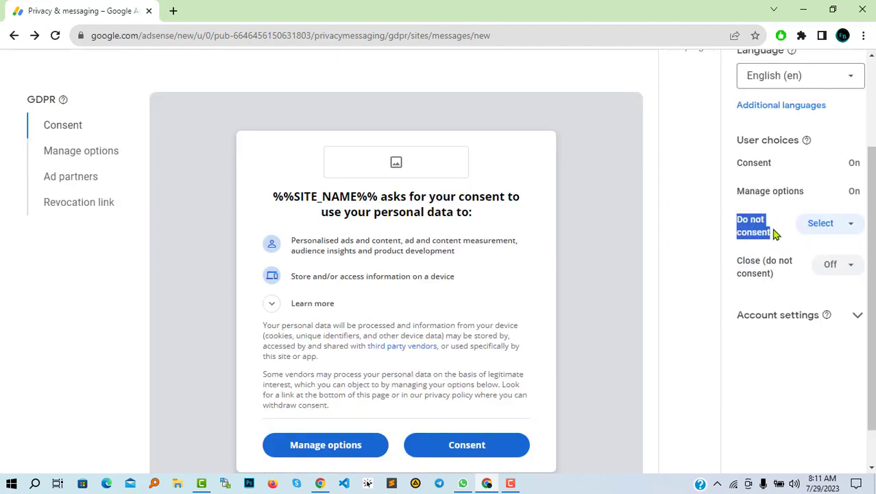
{"action": "left_click", "coordinate": [847, 224]}
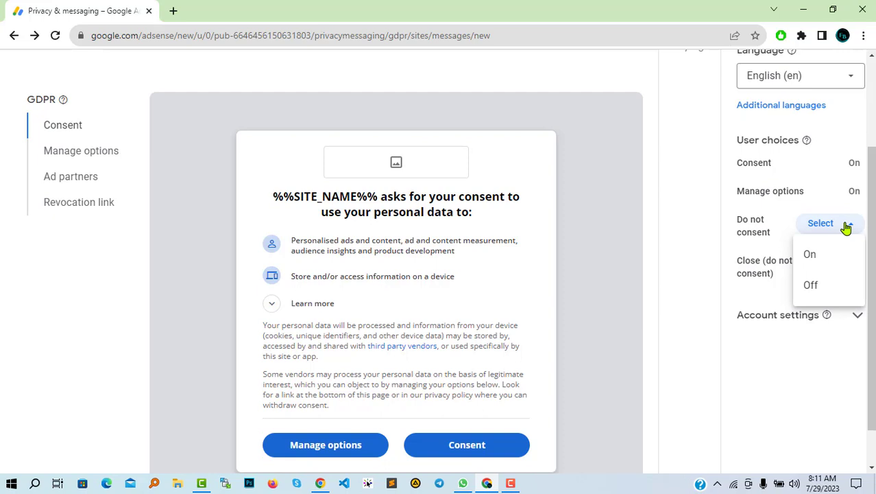
{"action": "left_click", "coordinate": [811, 264]}
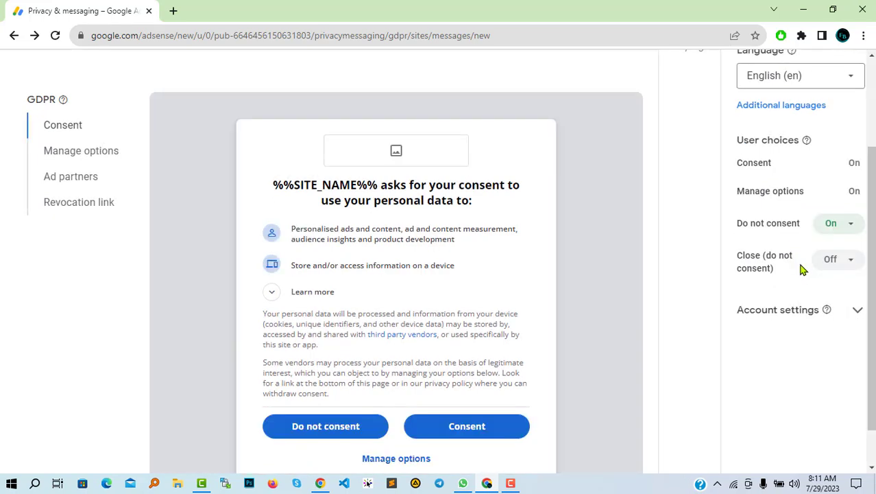
Set the Do not consent user choice to Off
{"action": "scroll", "coordinate": [452, 211], "scroll_direction": "down", "scroll_amount": 1}
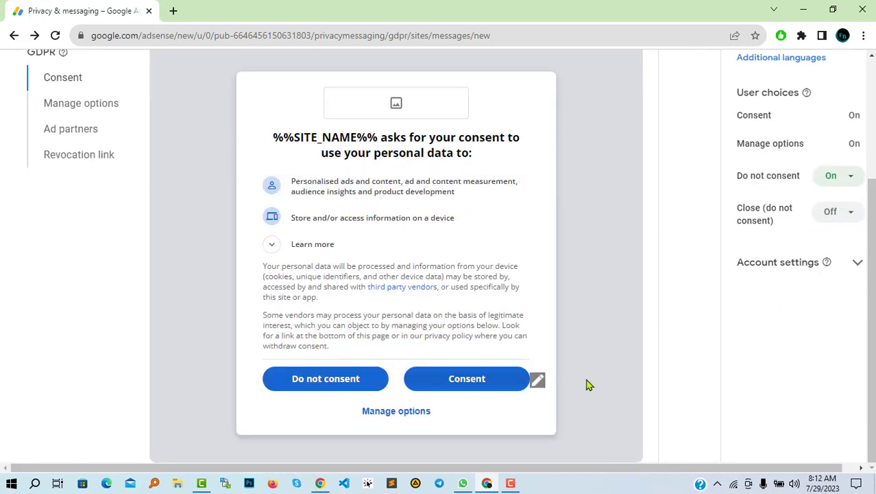
{"action": "left_click", "coordinate": [833, 180]}
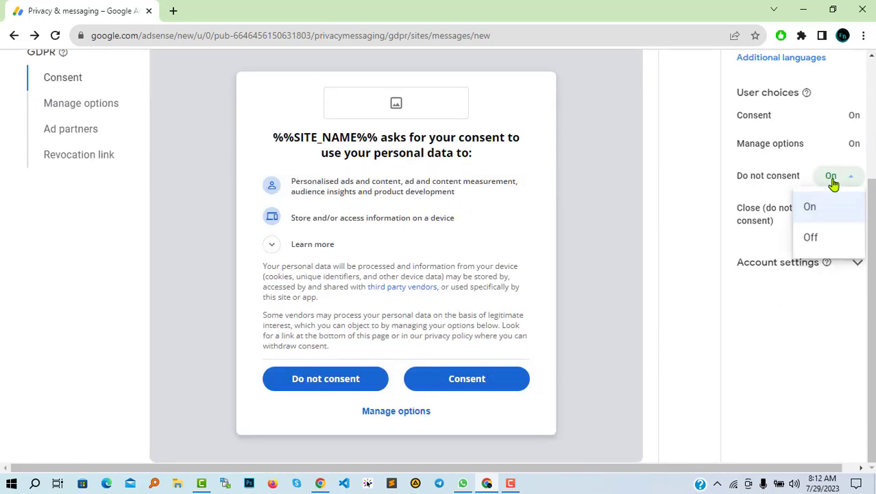
{"action": "left_click", "coordinate": [821, 241]}
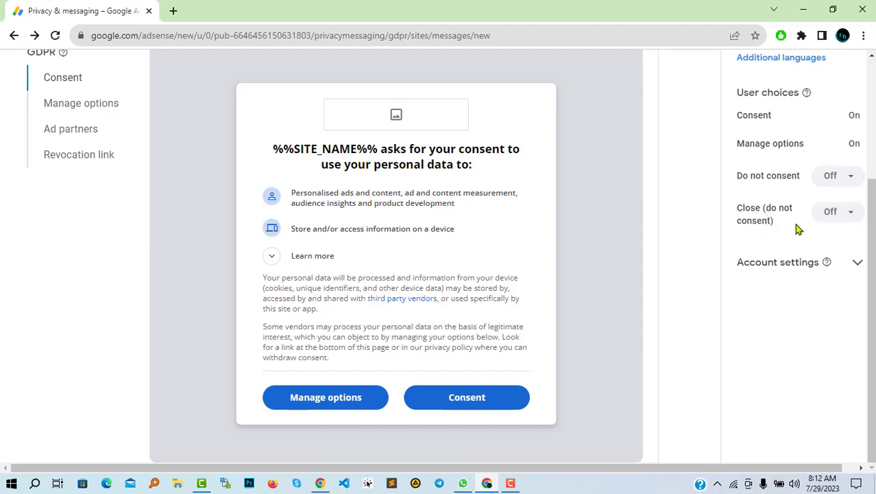
Try the Close (do not consent) choice set to On and return it to Off
{"action": "left_click", "coordinate": [830, 217]}
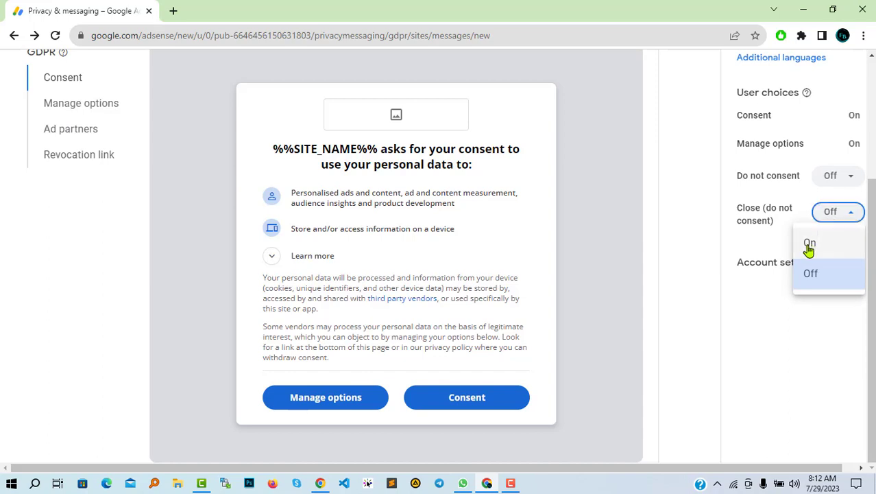
{"action": "left_click", "coordinate": [809, 247]}
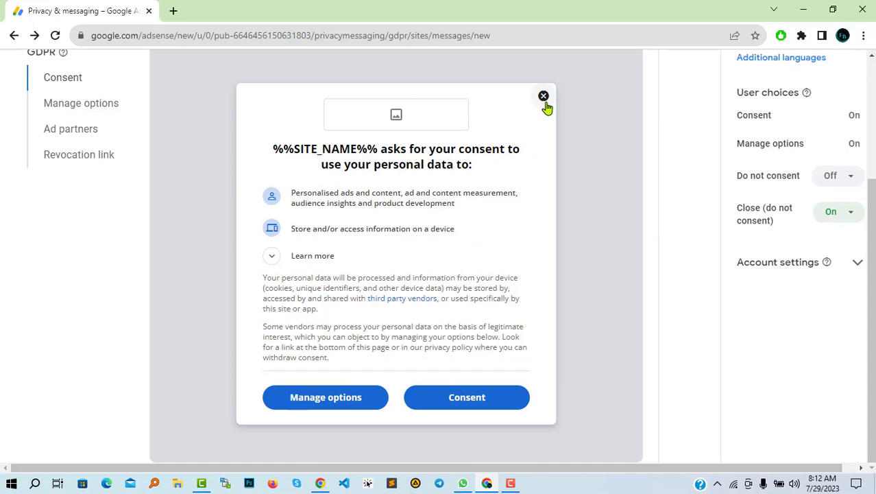
{"action": "left_click", "coordinate": [836, 215]}
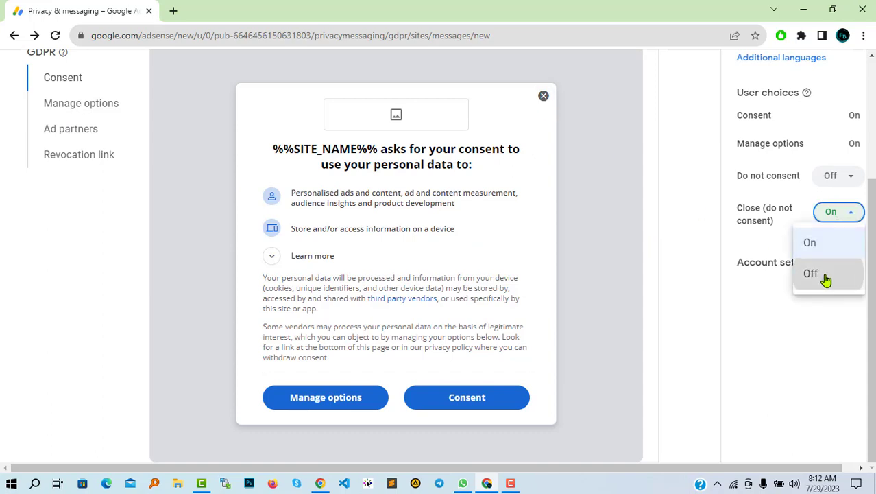
{"action": "left_click", "coordinate": [826, 274]}
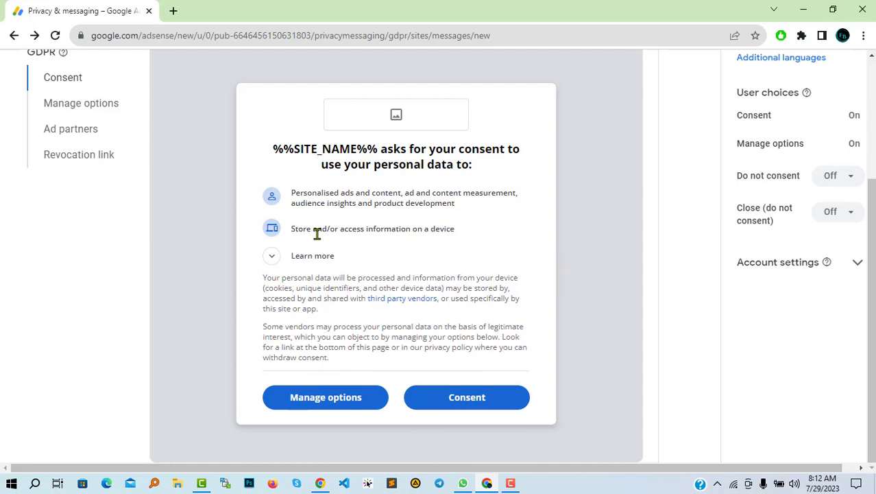
Review the account's GDPR settings for ad type, ad partners, creatives, legitimate interest and purposes, and return to the message editor
{"action": "left_click", "coordinate": [854, 265]}
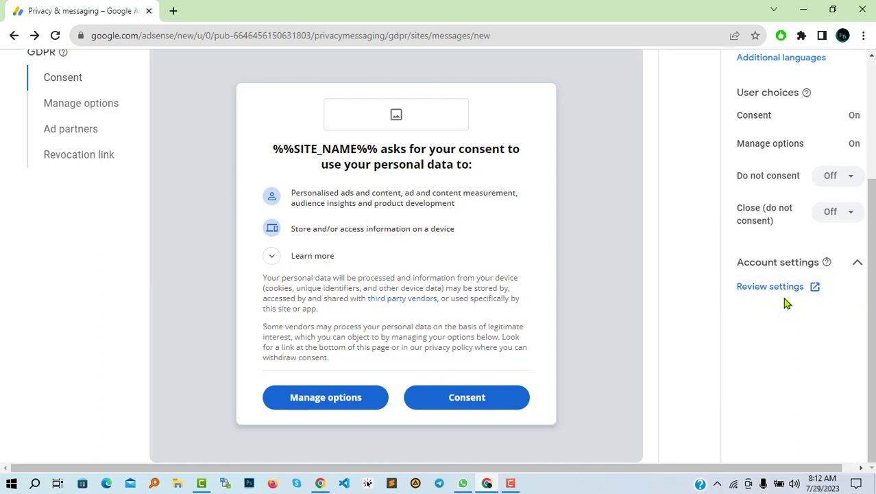
{"action": "left_click", "coordinate": [804, 287]}
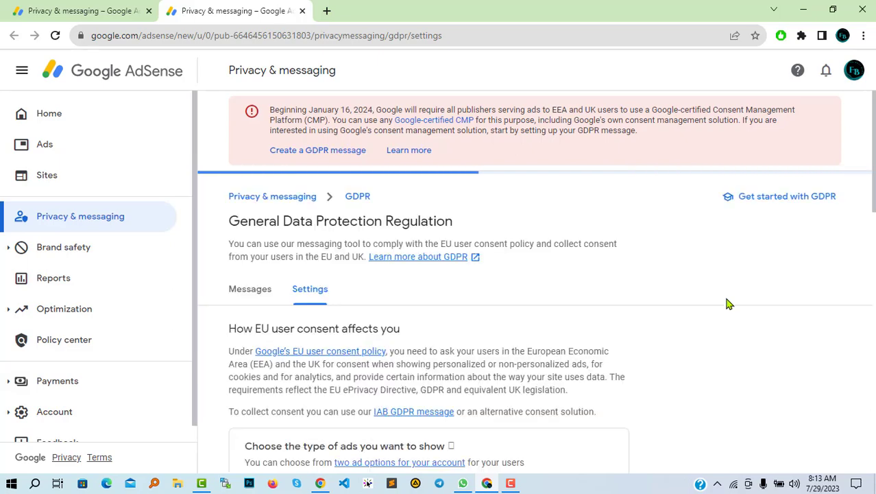
{"action": "scroll", "coordinate": [557, 310], "scroll_direction": "down", "scroll_amount": 6}
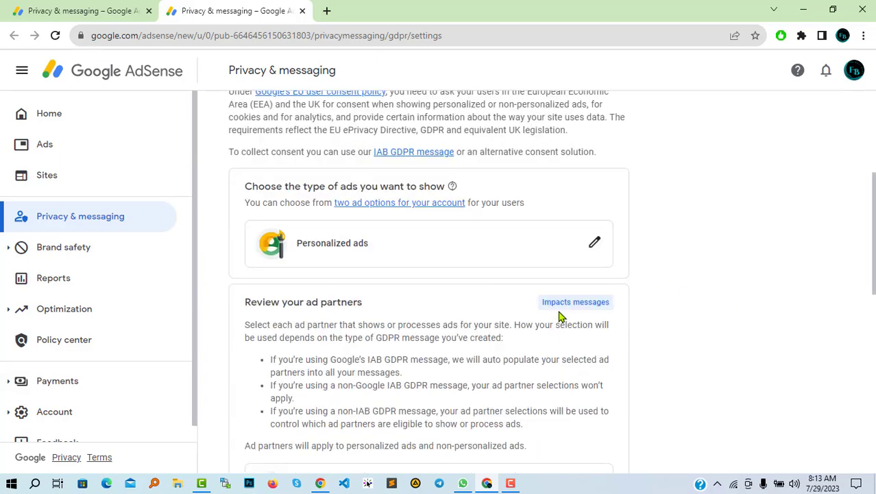
{"action": "scroll", "coordinate": [432, 271], "scroll_direction": "down", "scroll_amount": 4}
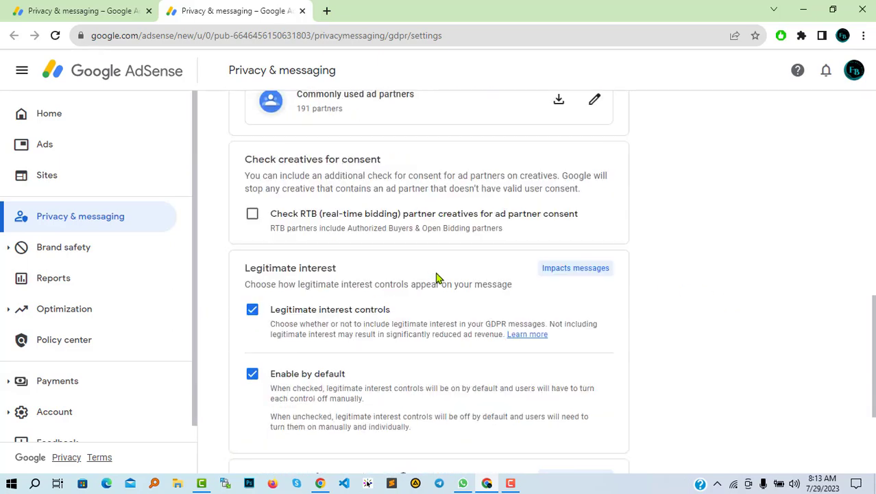
{"action": "scroll", "coordinate": [436, 277], "scroll_direction": "down", "scroll_amount": 3}
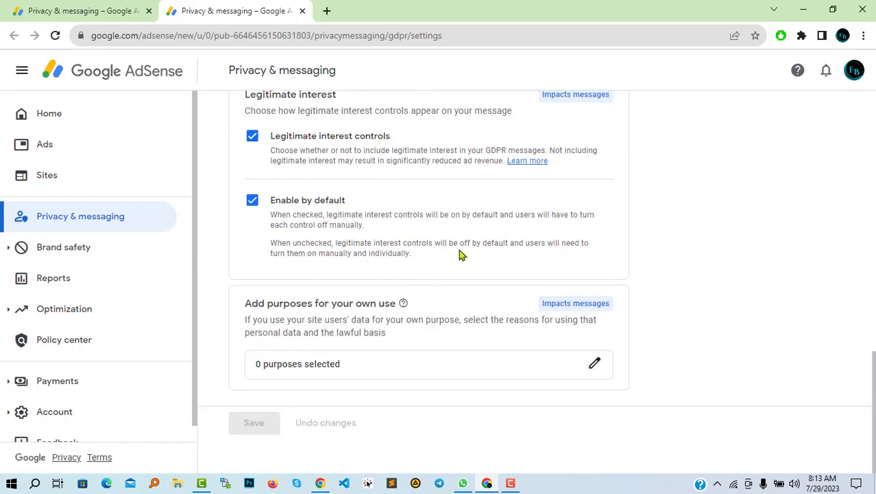
{"action": "left_click", "coordinate": [87, 8]}
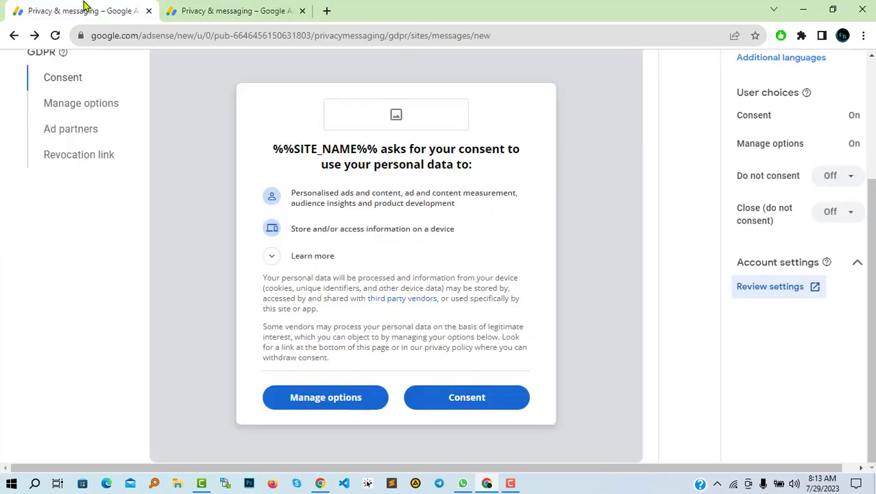
{"action": "middle_click", "coordinate": [230, 5]}
Examine the message's styling options for the header, headline and buttons
{"action": "scroll", "coordinate": [754, 349], "scroll_direction": "up", "scroll_amount": 3}
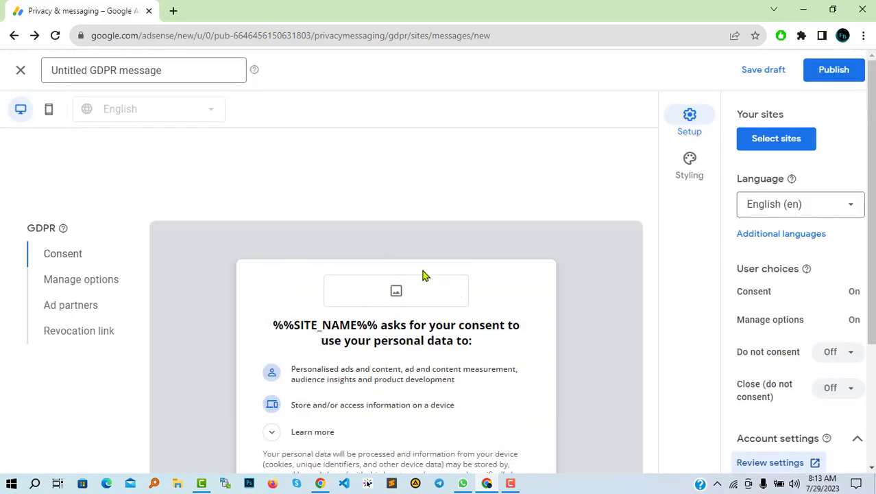
{"action": "left_click", "coordinate": [697, 171]}
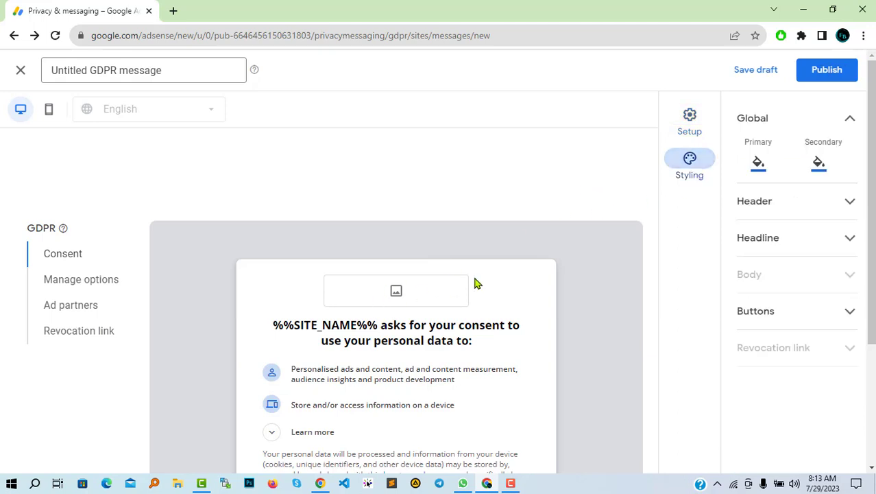
{"action": "left_click", "coordinate": [848, 202]}
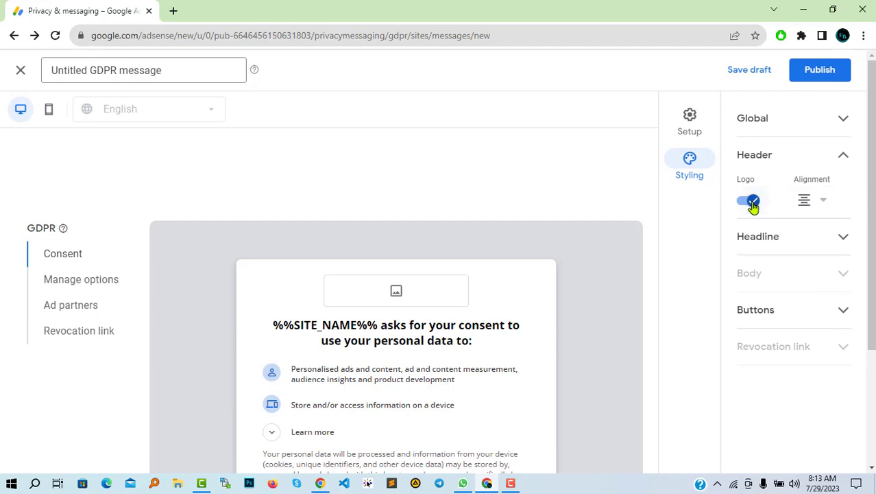
{"action": "scroll", "coordinate": [722, 179], "scroll_direction": "down", "scroll_amount": 1}
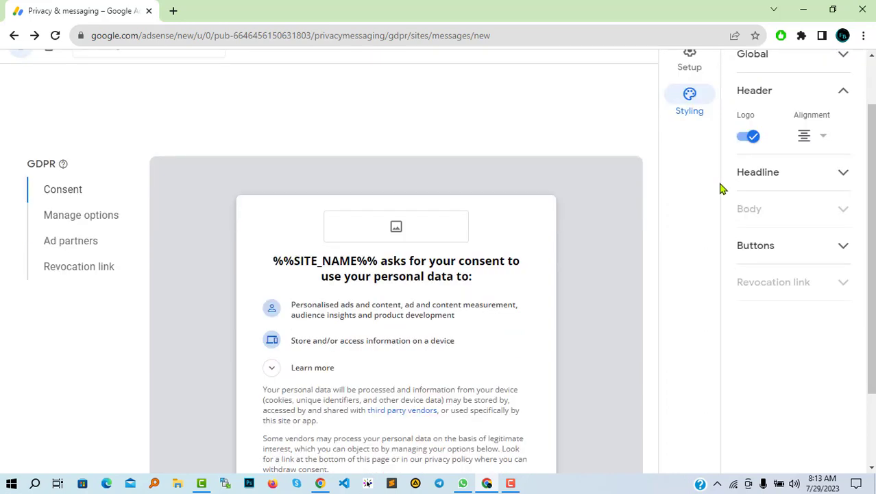
{"action": "left_click", "coordinate": [829, 176]}
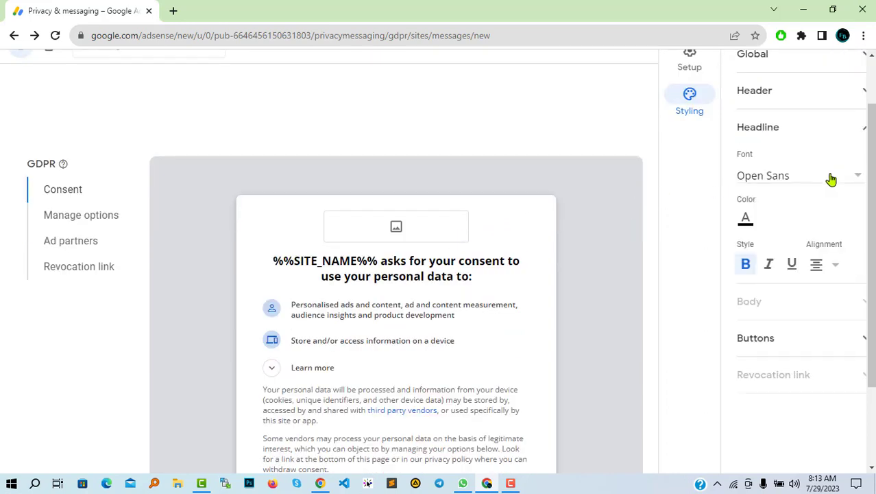
{"action": "scroll", "coordinate": [773, 273], "scroll_direction": "down", "scroll_amount": 1}
{"action": "left_click", "coordinate": [775, 280]}
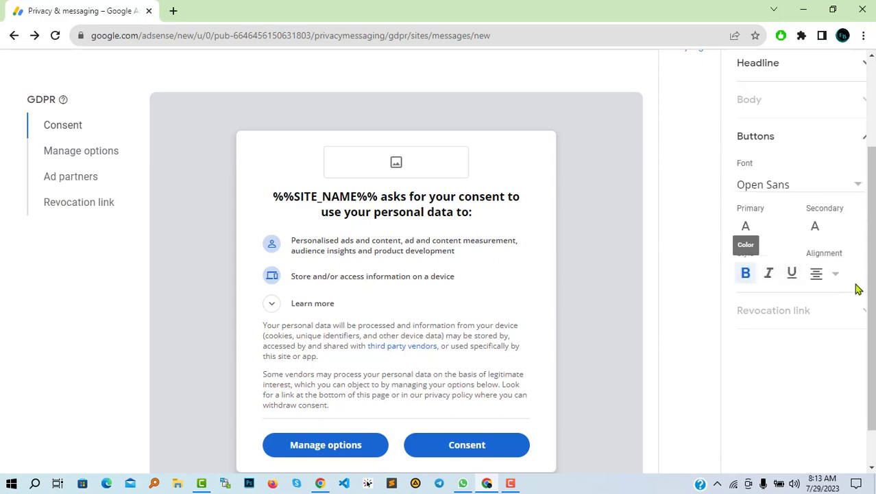
Examine the message's global primary and secondary colour options, and return to the message setup
{"action": "scroll", "coordinate": [521, 308], "scroll_direction": "down", "scroll_amount": 1}
{"action": "scroll", "coordinate": [703, 300], "scroll_direction": "up", "scroll_amount": 3}
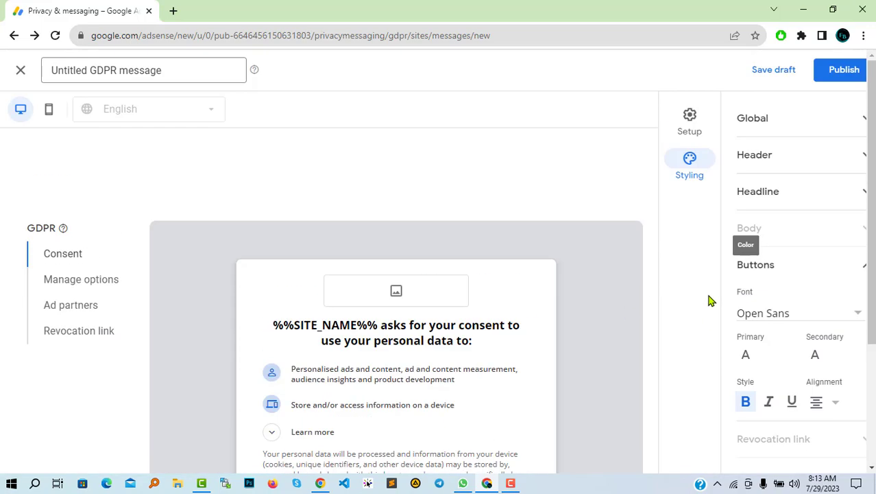
{"action": "left_click", "coordinate": [768, 120]}
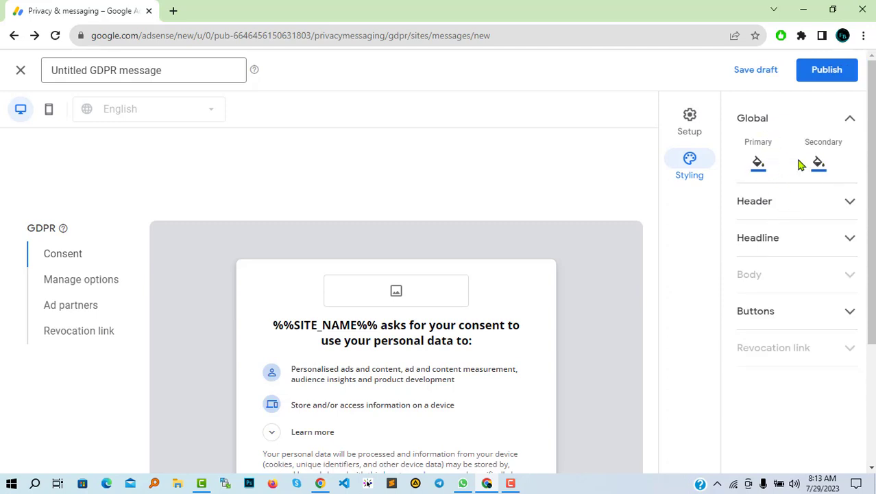
{"action": "left_click", "coordinate": [687, 125]}
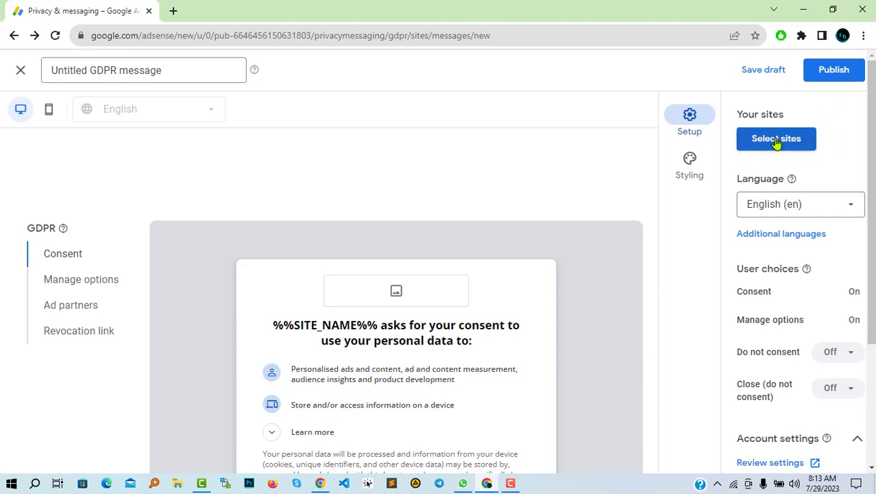
Preview the message's Manage options and Revocation link pages, and return to the Consent page
{"action": "left_click", "coordinate": [98, 285]}
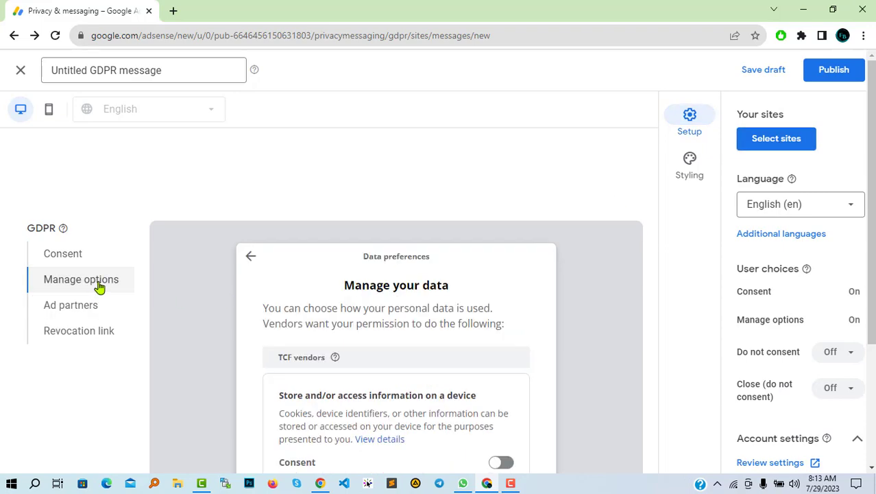
{"action": "scroll", "coordinate": [440, 293], "scroll_direction": "down", "scroll_amount": 3}
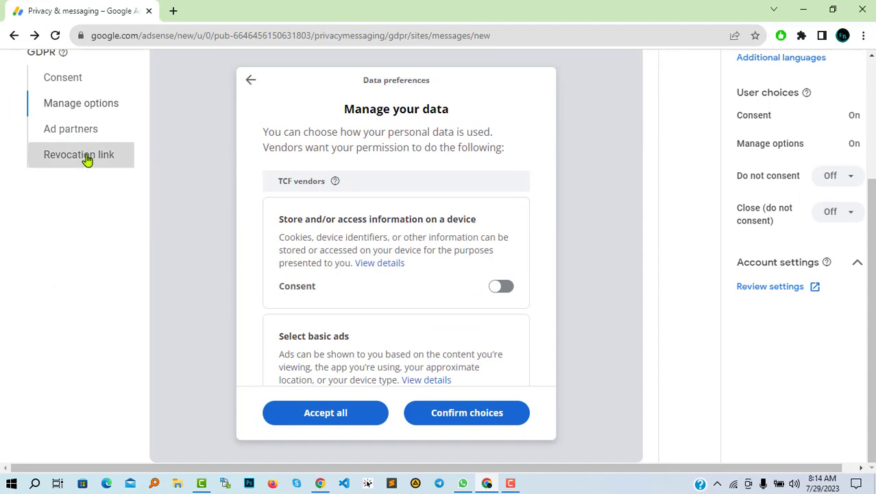
{"action": "left_click", "coordinate": [85, 156]}
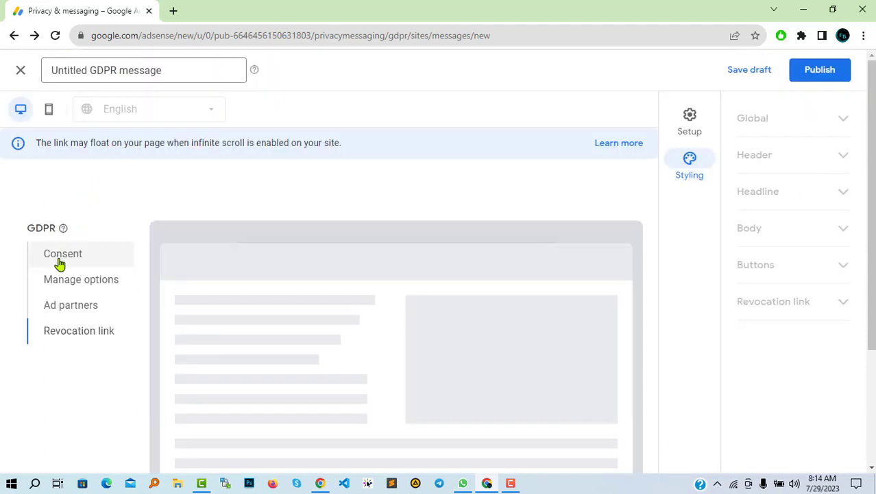
{"action": "left_click", "coordinate": [59, 260]}
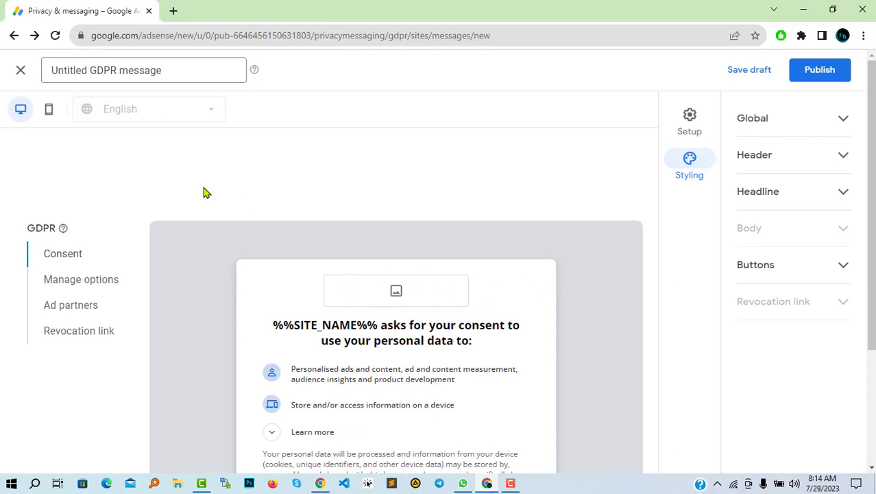
Preview the Consent page in the mobile layout and return to the message's setup options
{"action": "left_click", "coordinate": [56, 109]}
{"action": "scroll", "coordinate": [386, 252], "scroll_direction": "down", "scroll_amount": 5}
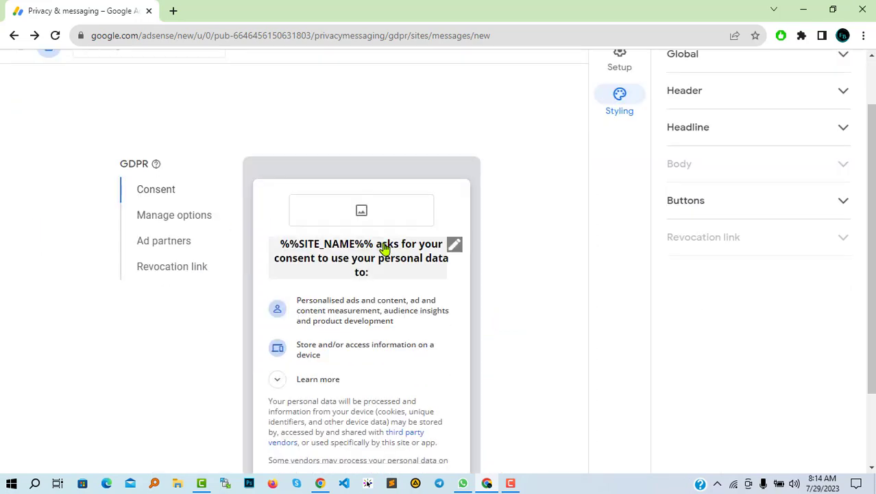
{"action": "scroll", "coordinate": [392, 268], "scroll_direction": "up", "scroll_amount": 5}
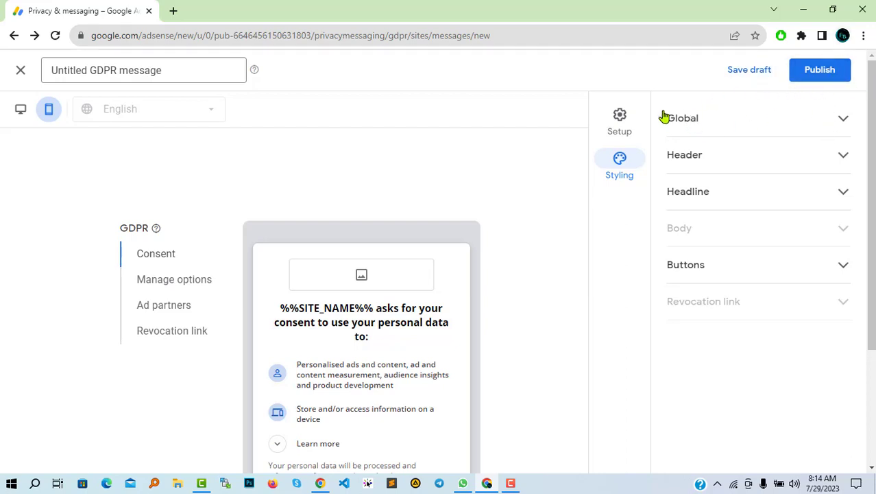
{"action": "left_click", "coordinate": [630, 115]}
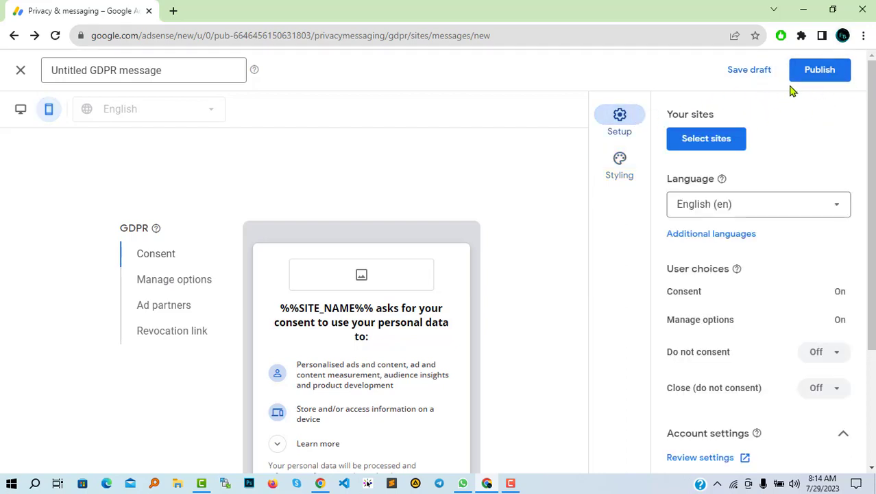